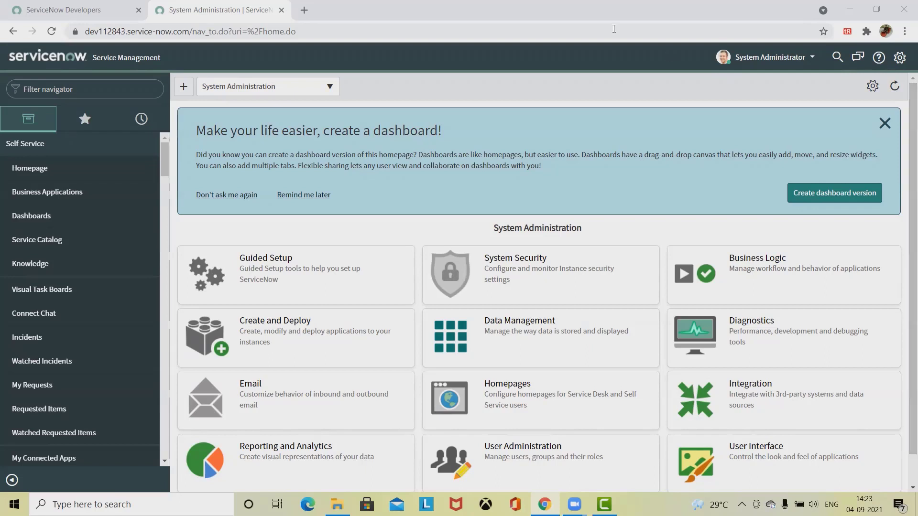
# Filter the application navigator for 'problem' and open the list of active Problem records.
pyautogui.click(73, 93)
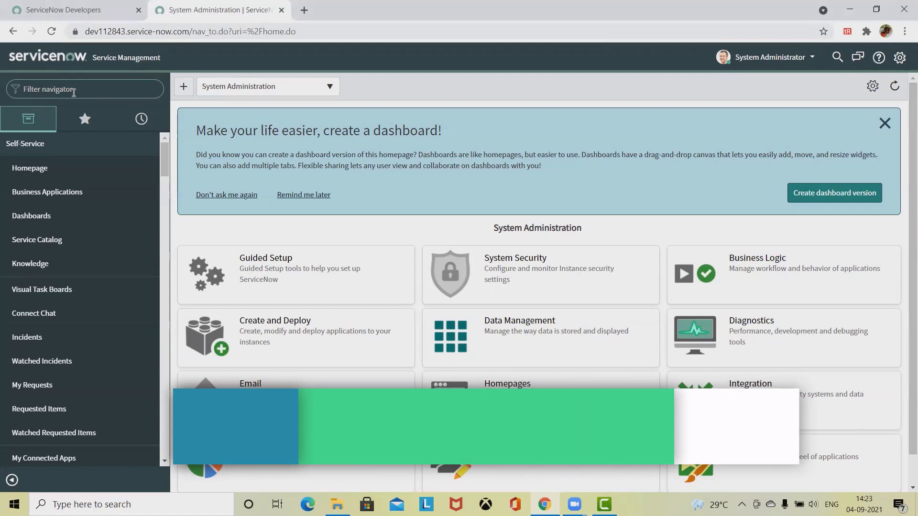
pyautogui.write('problw')
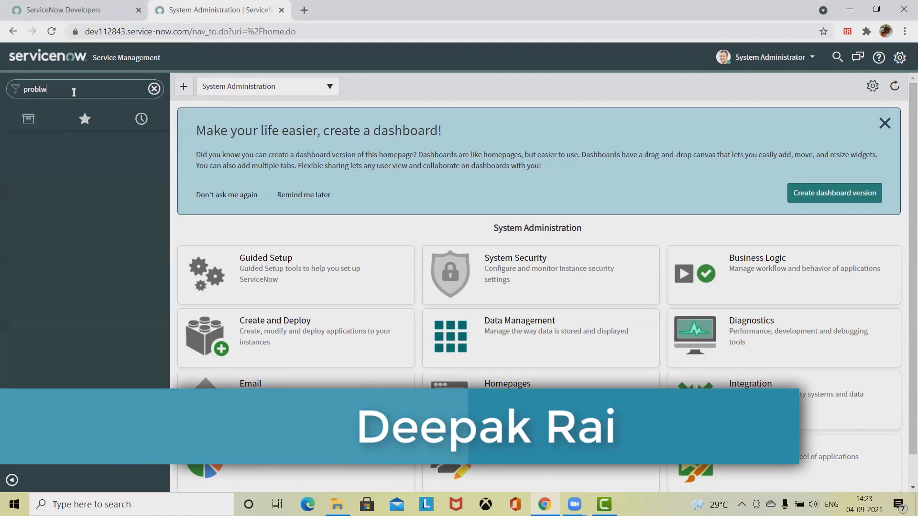
pyautogui.press('BackSpace')
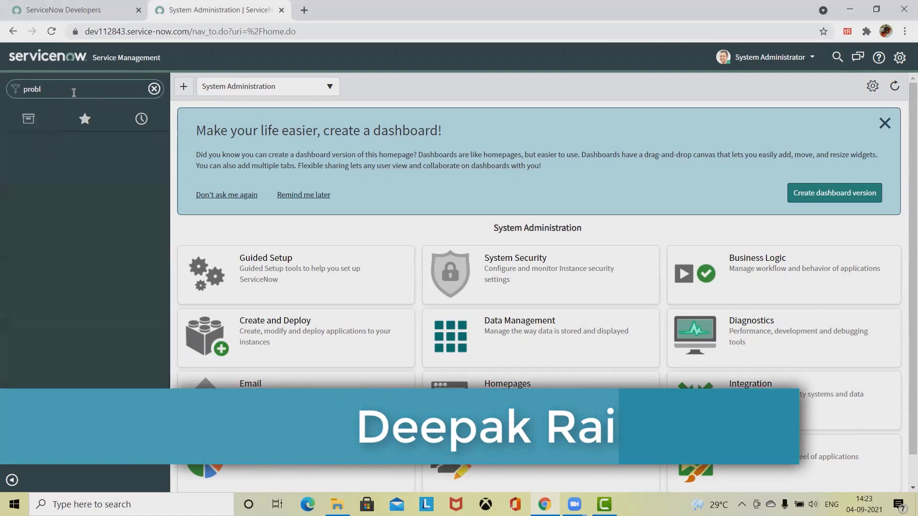
pyautogui.write('em')
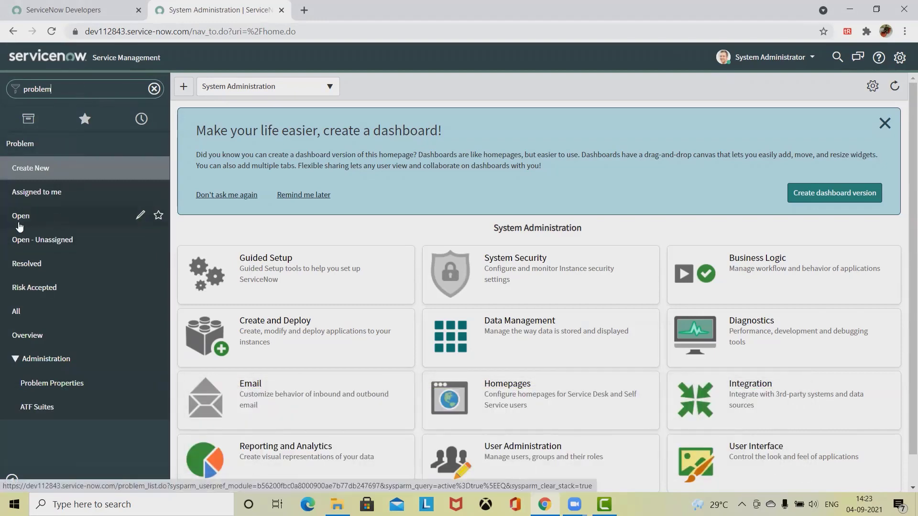
pyautogui.click(29, 221)
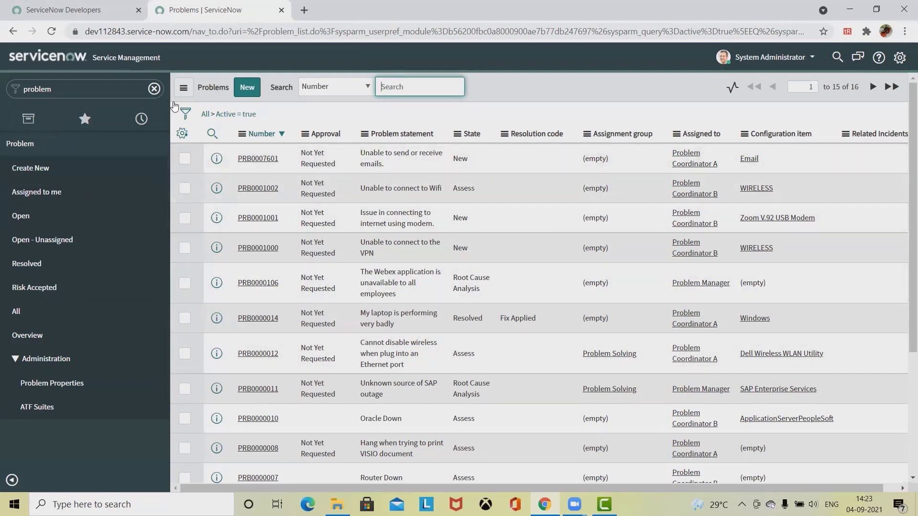
# Open problem PRB0007601 and launch Configure > Form Design from its header menu.
pyautogui.click(258, 160)
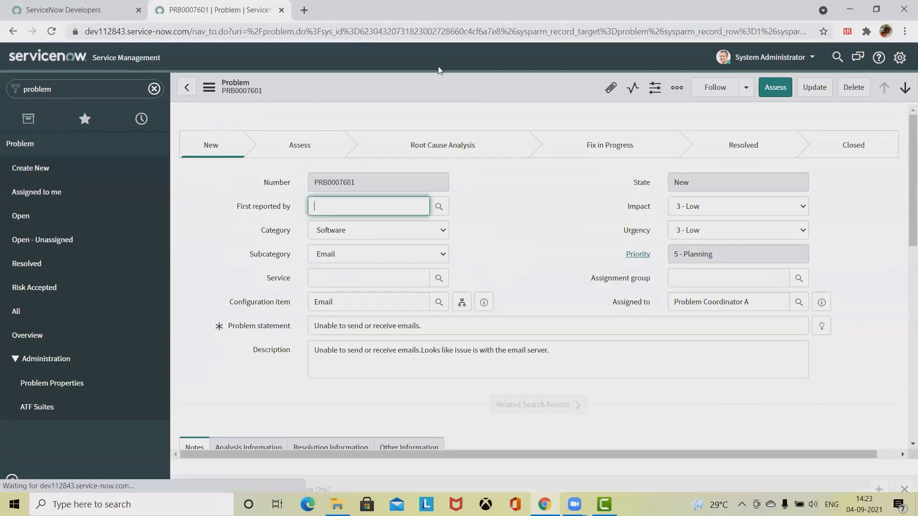
pyautogui.rightClick(418, 94)
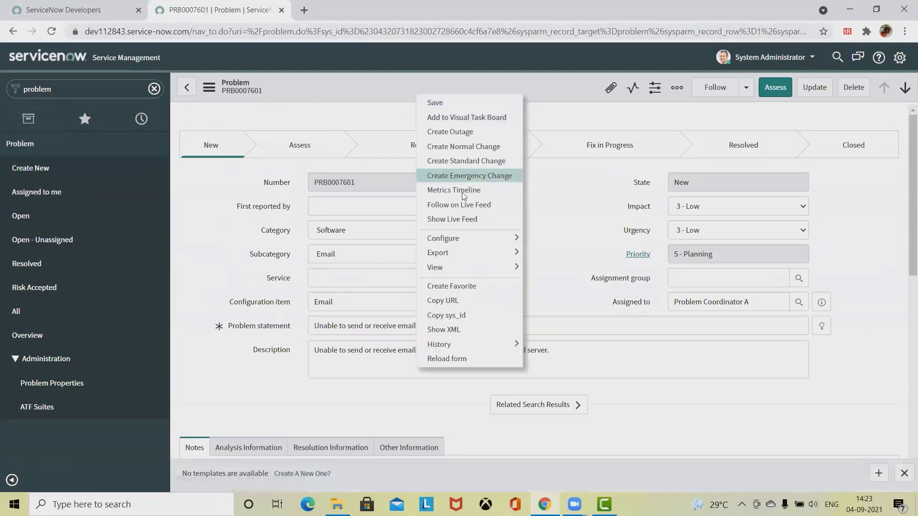
pyautogui.moveTo(469, 242)
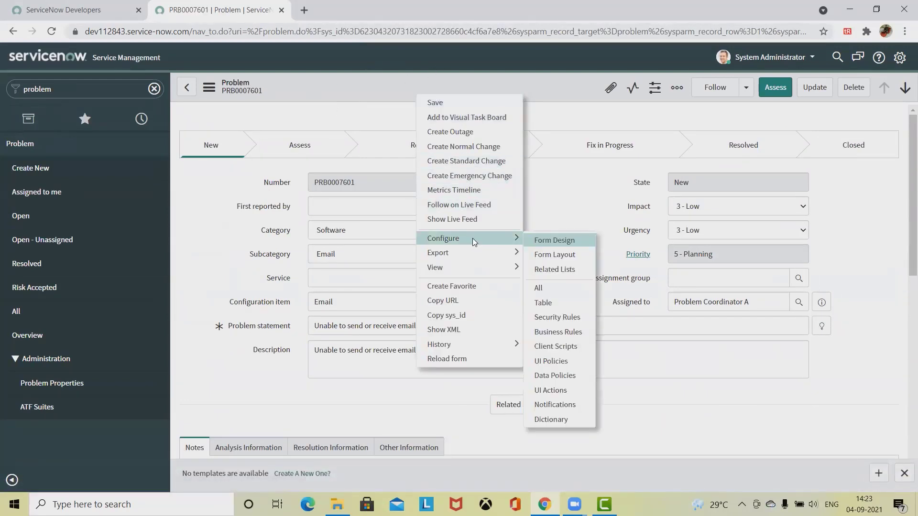
pyautogui.click(551, 240)
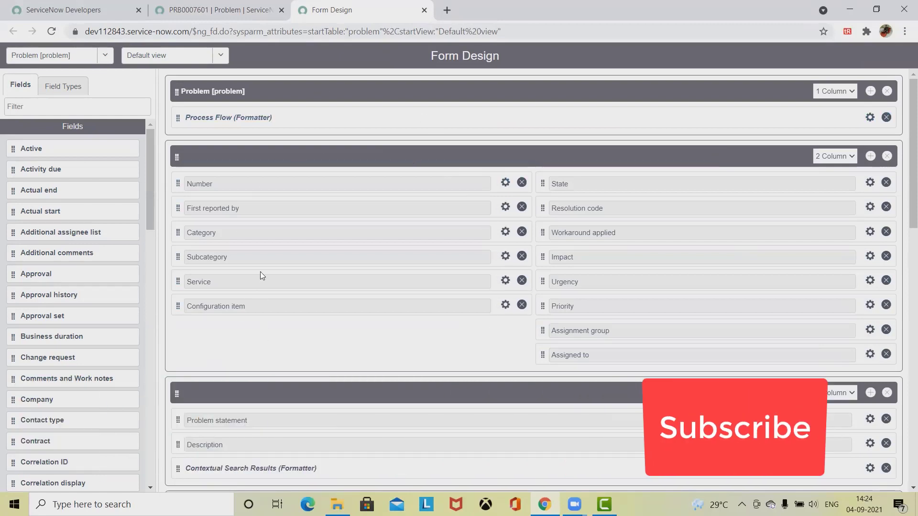
# Show the Field Types list and browse it from Audio and Choice down to Wiki and Chart.
pyautogui.click(63, 87)
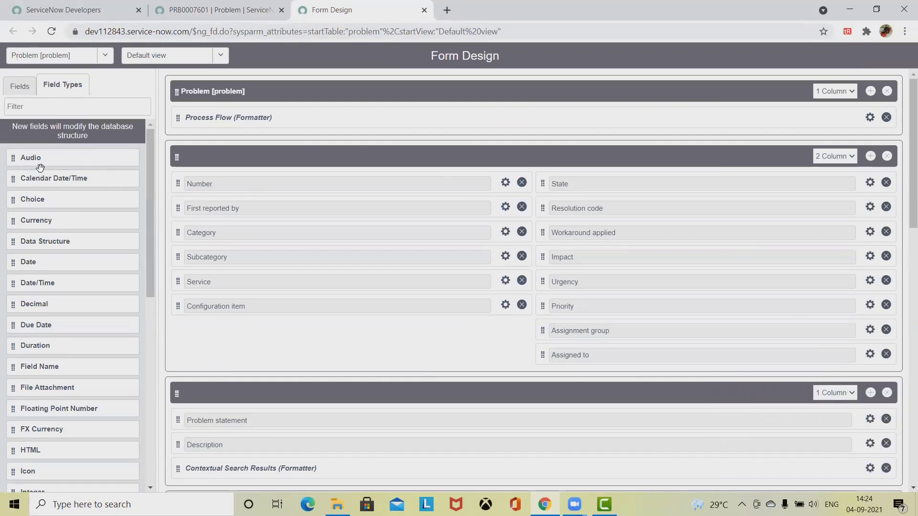
pyautogui.scroll(-5, 62, 268)
pyautogui.scroll(-3, 63, 273)
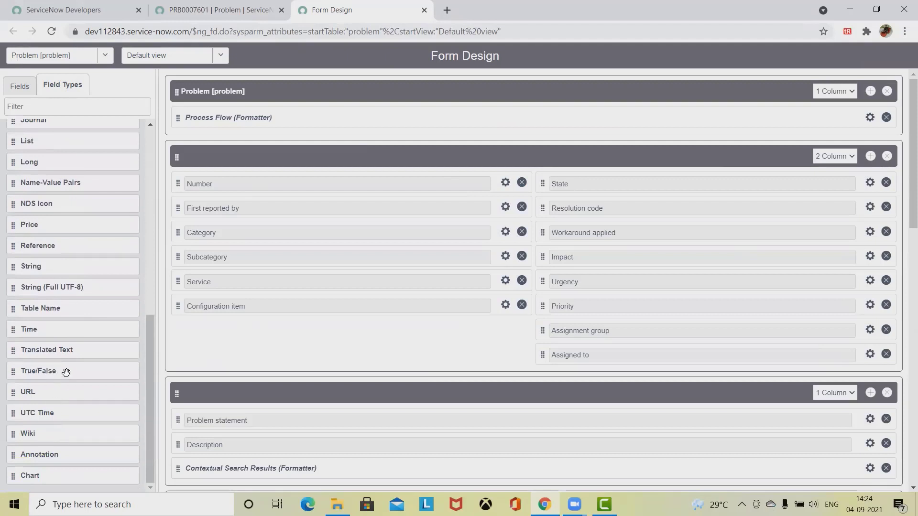
pyautogui.scroll(8, 53, 235)
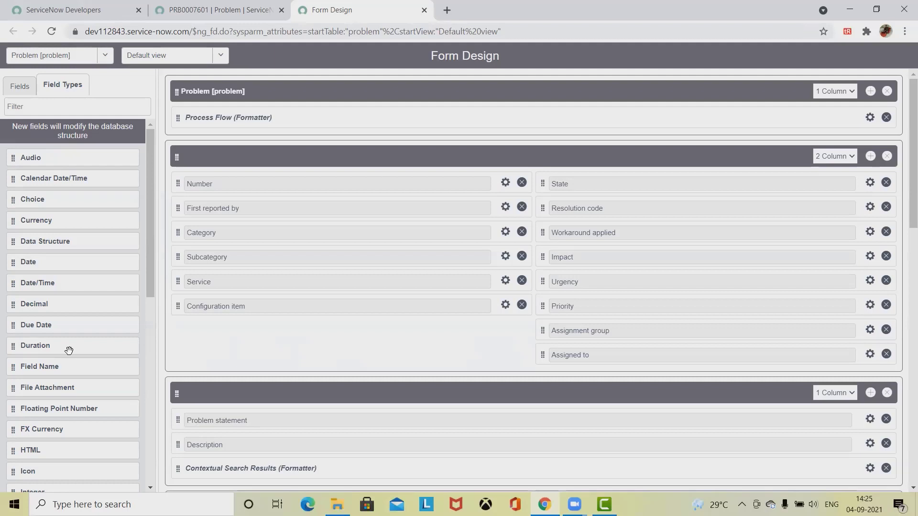
pyautogui.scroll(-1, 47, 361)
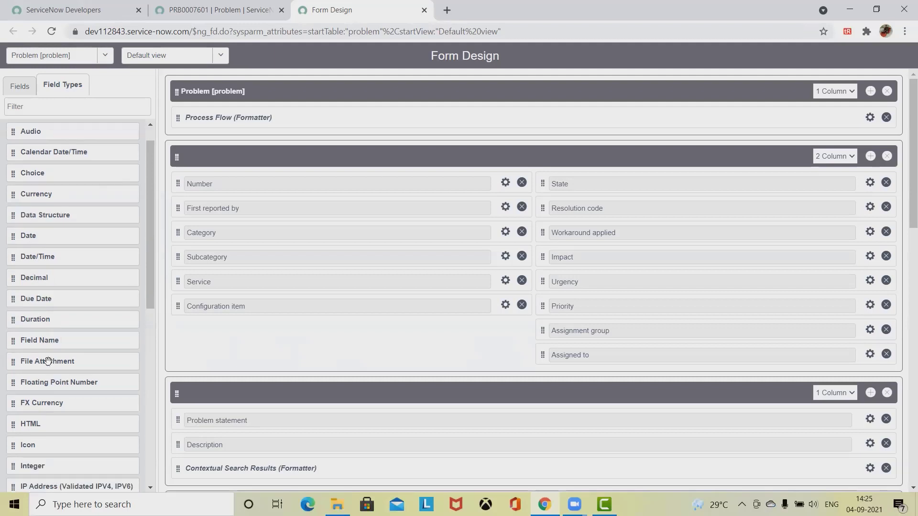
pyautogui.scroll(-1, 48, 361)
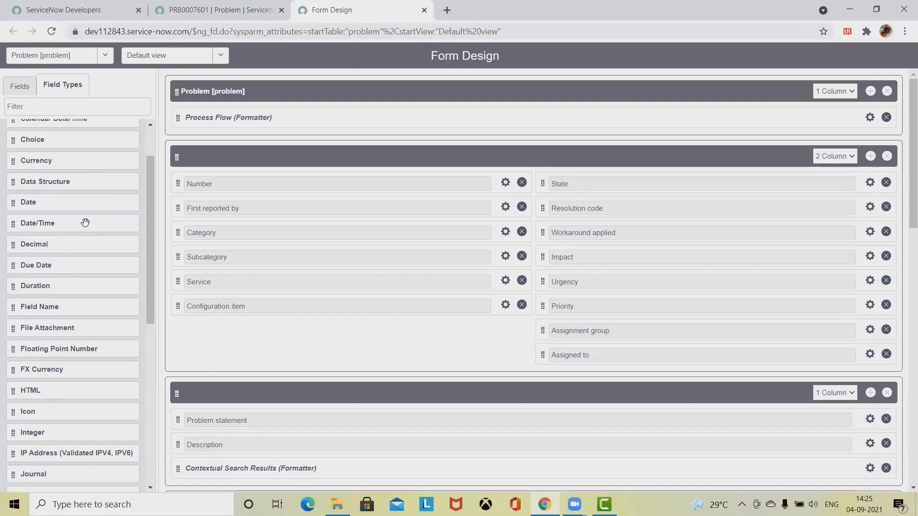
pyautogui.scroll(-7, 67, 311)
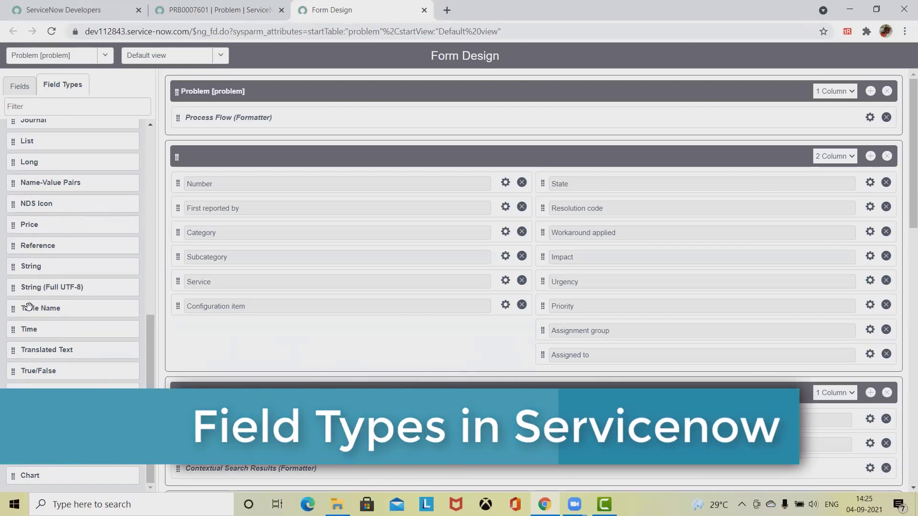
pyautogui.scroll(5, 29, 287)
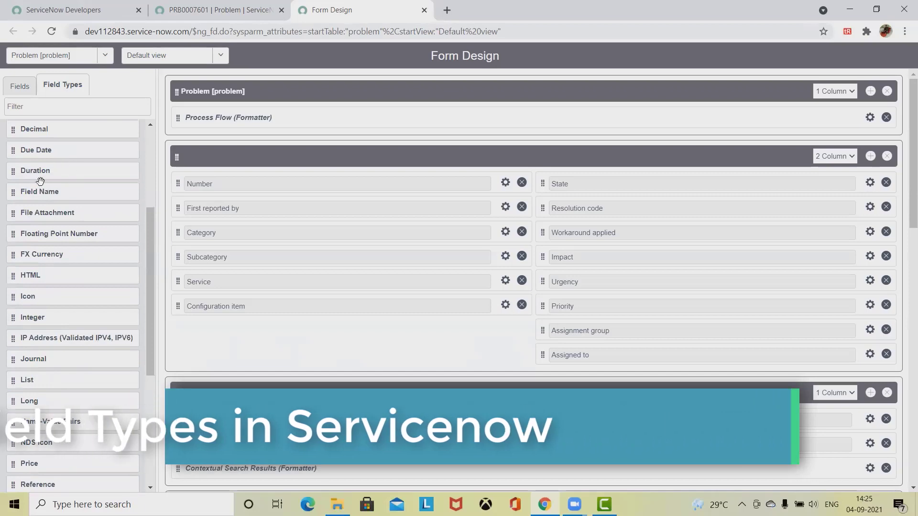
pyautogui.moveTo(49, 193); pyautogui.dragTo(276, 354)
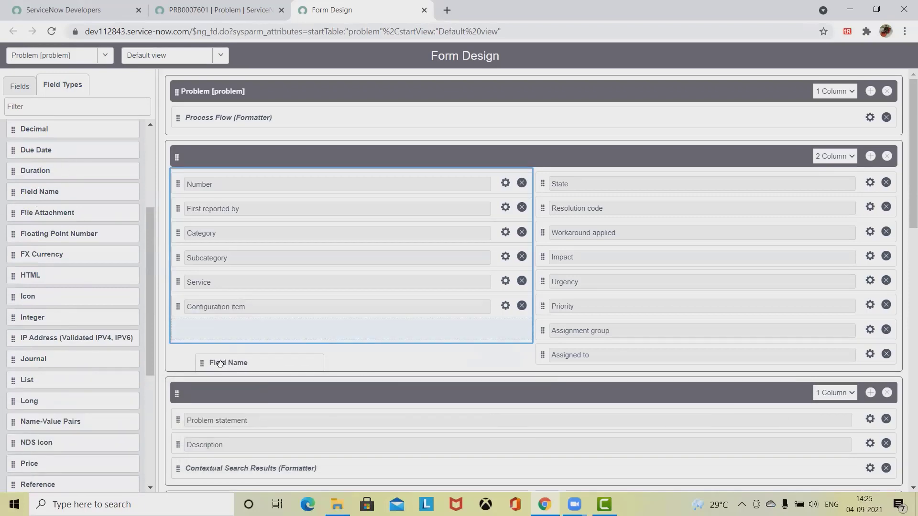
pyautogui.moveTo(219, 363); pyautogui.dragTo(224, 366)
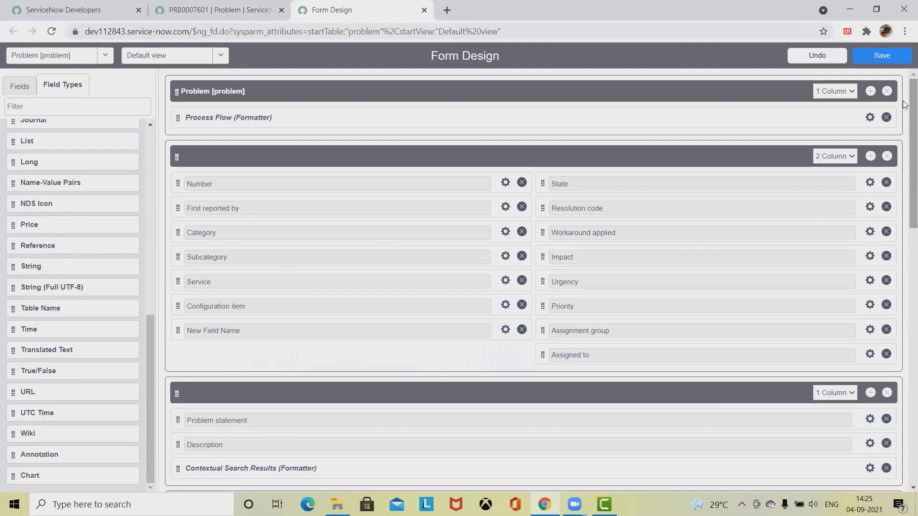
# Remove the unsaved New Field Name field from below Configuration item in the form layout.
pyautogui.click(883, 57)
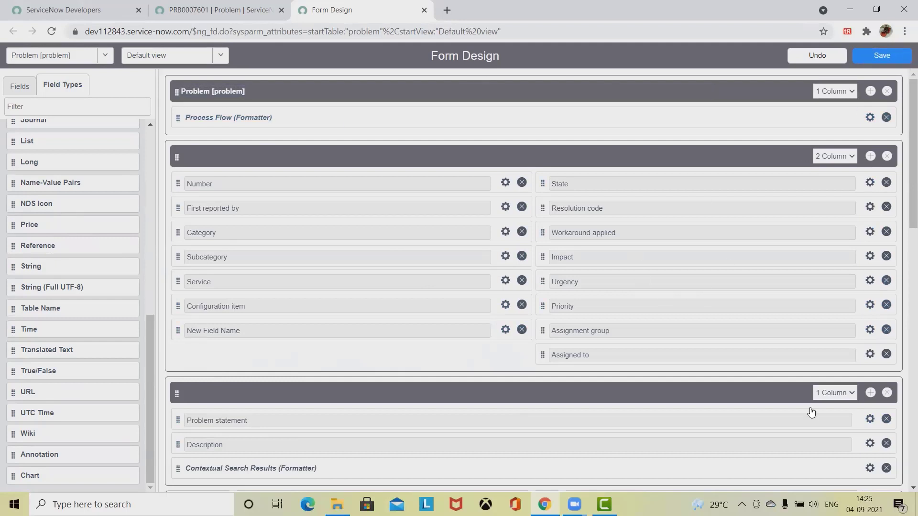
pyautogui.click(522, 330)
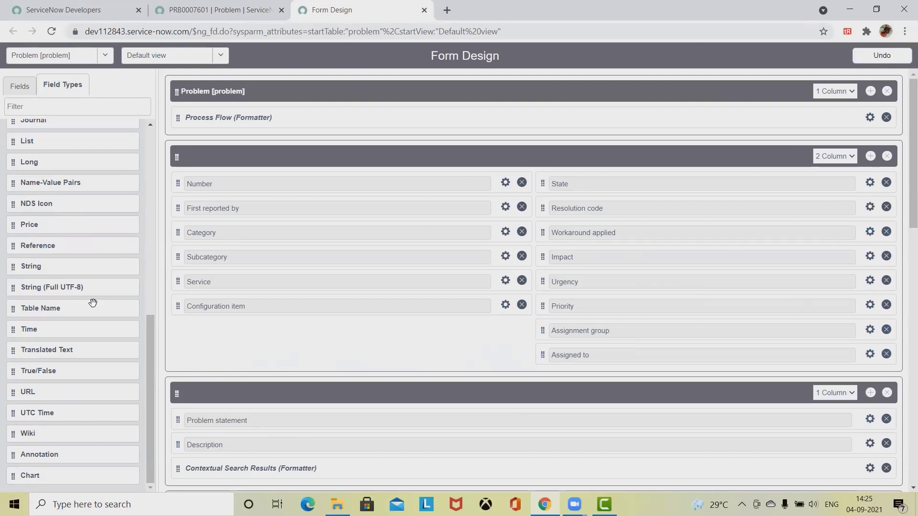
pyautogui.scroll(6, 72, 313)
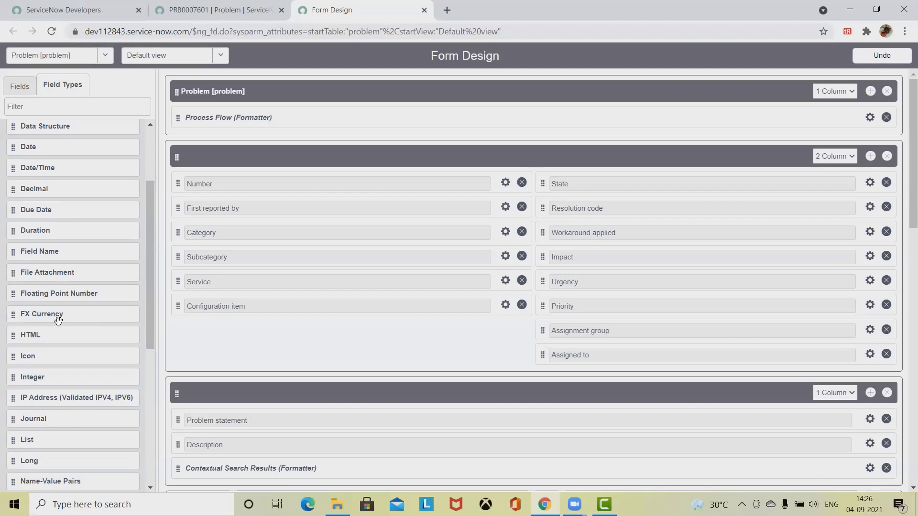
# Scroll down through the Field Types list and back up to the top.
pyautogui.scroll(-4, 62, 412)
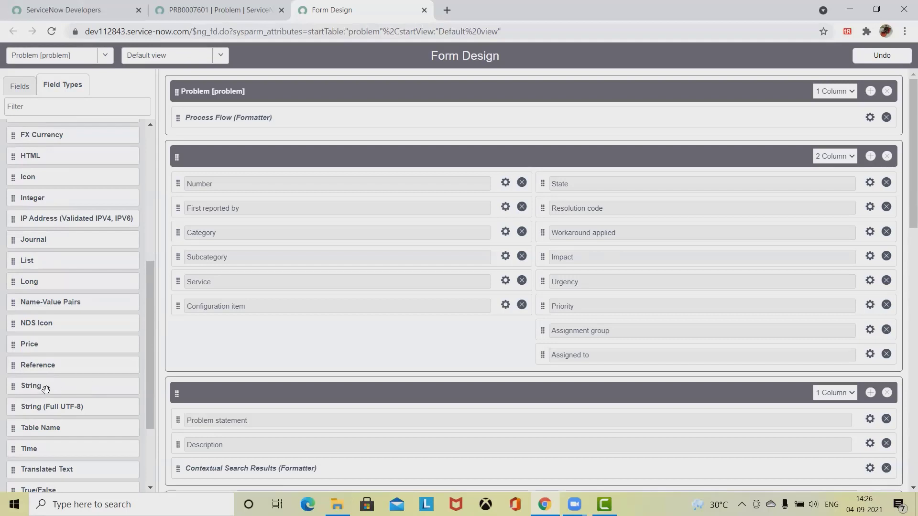
pyautogui.scroll(-3, 53, 389)
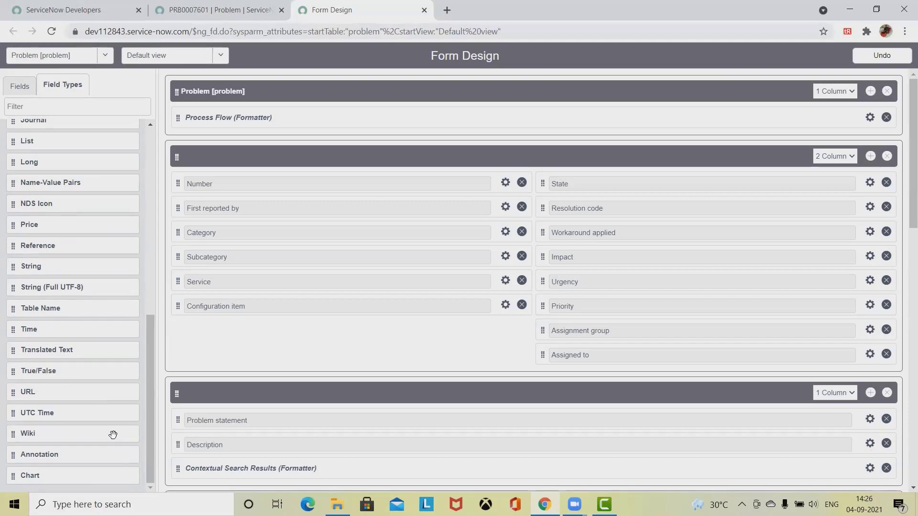
pyautogui.scroll(3, 113, 433)
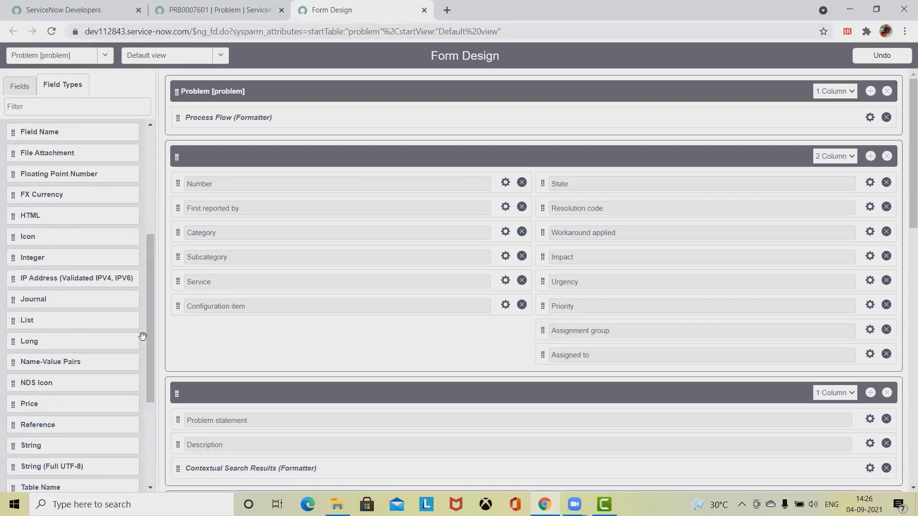
pyautogui.scroll(1, 34, 366)
pyautogui.scroll(3, 35, 366)
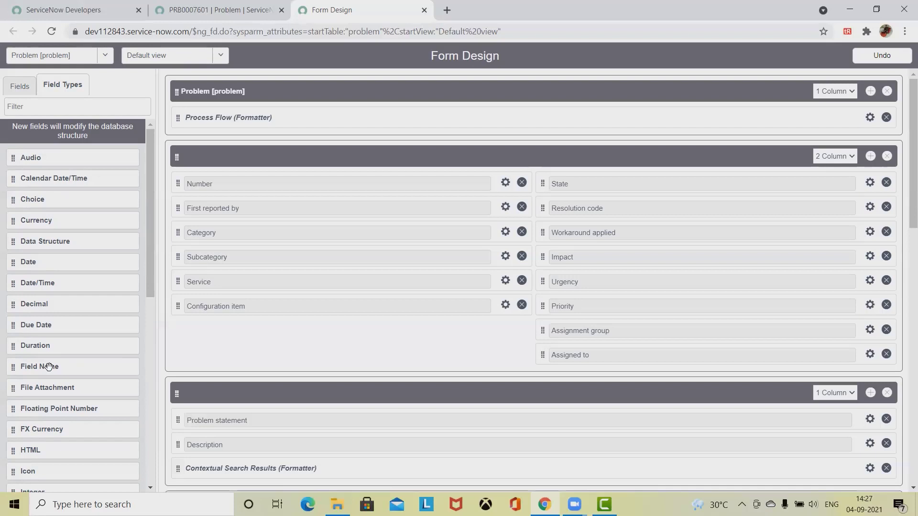
pyautogui.scroll(-4, 49, 378)
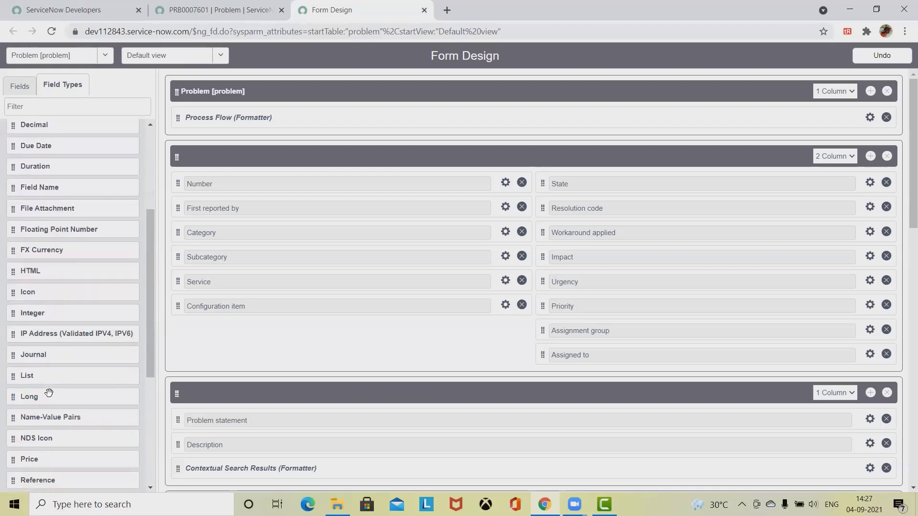
pyautogui.scroll(-4, 48, 392)
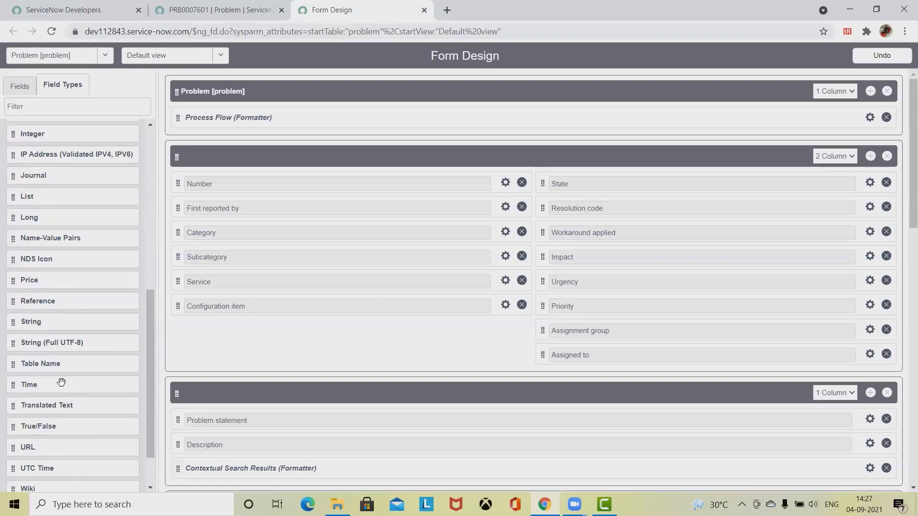
pyautogui.scroll(5, 61, 382)
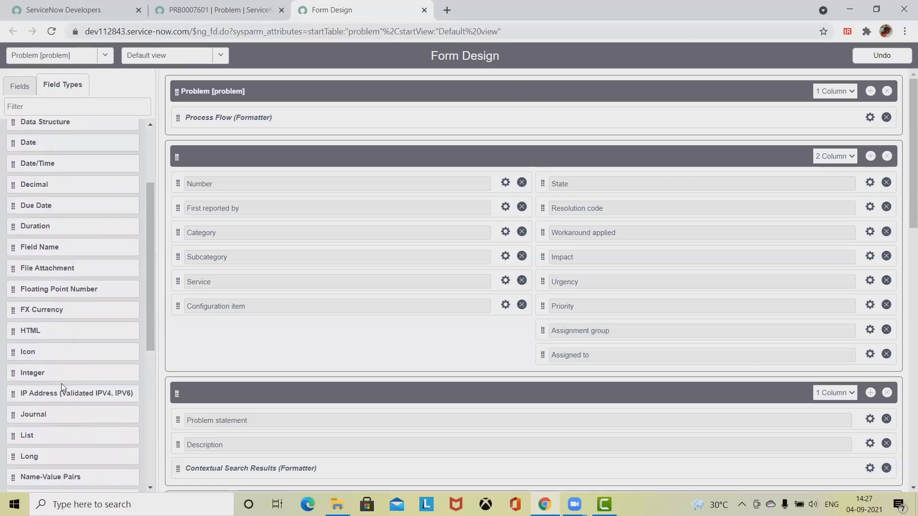
pyautogui.scroll(2, 61, 384)
pyautogui.scroll(-4, 60, 383)
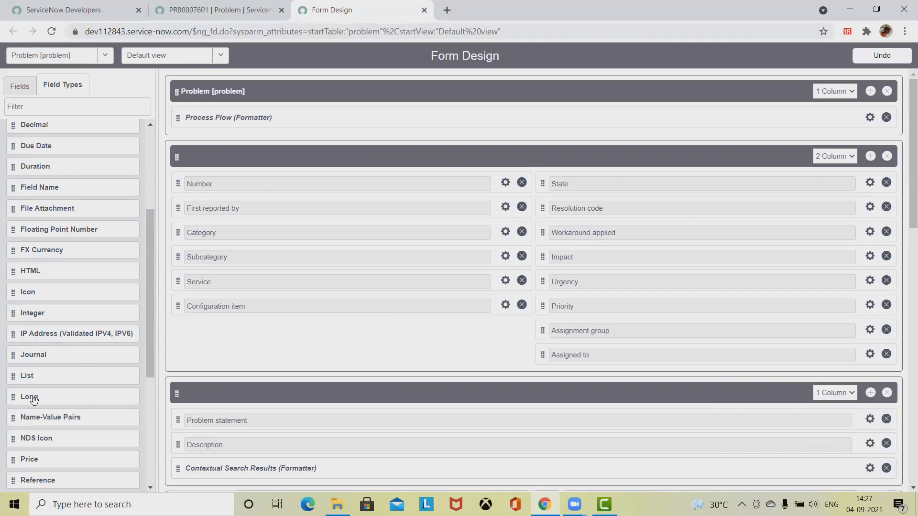
pyautogui.scroll(4, 19, 389)
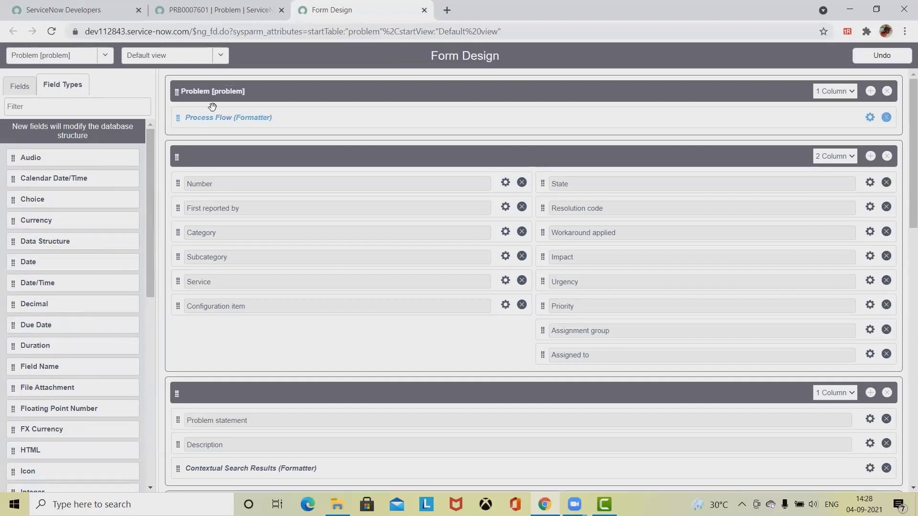
pyautogui.scroll(-6, 87, 323)
pyautogui.scroll(-3, 87, 323)
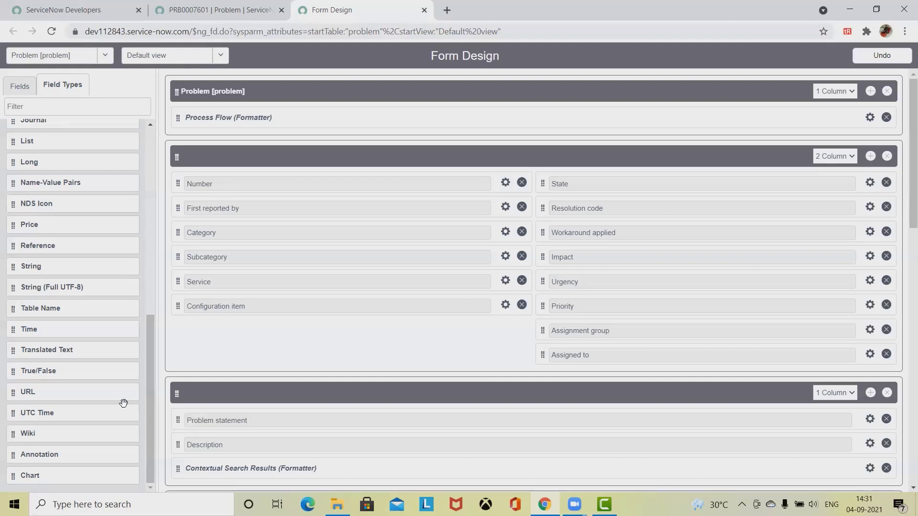
pyautogui.scroll(10, 19, 284)
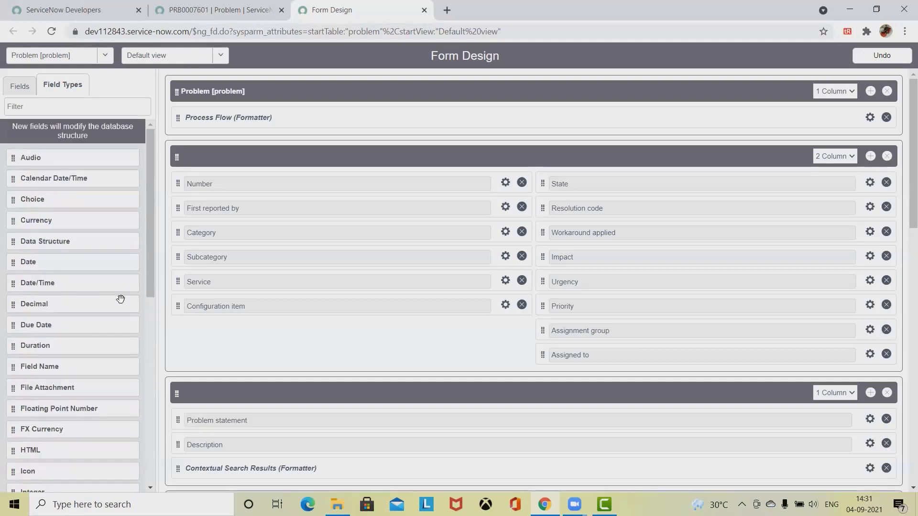
pyautogui.scroll(-1, 155, 336)
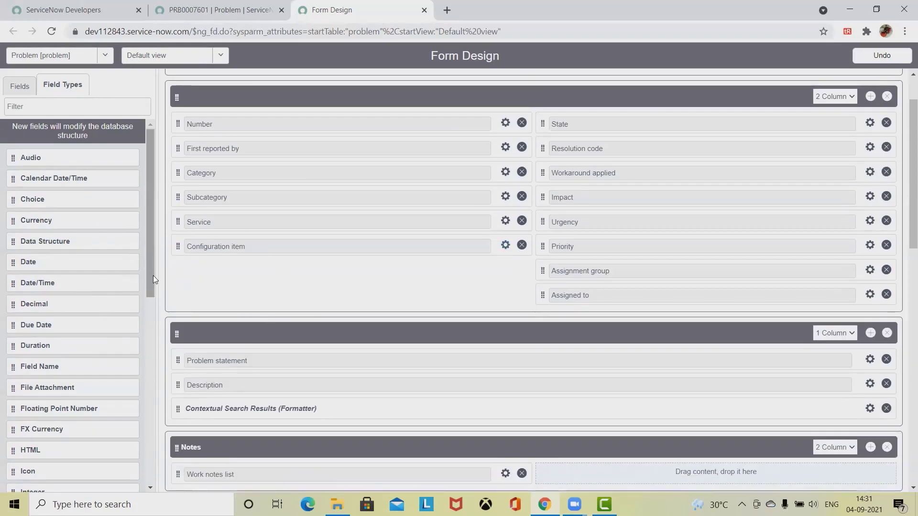
pyautogui.moveTo(150, 275); pyautogui.dragTo(172, 464)
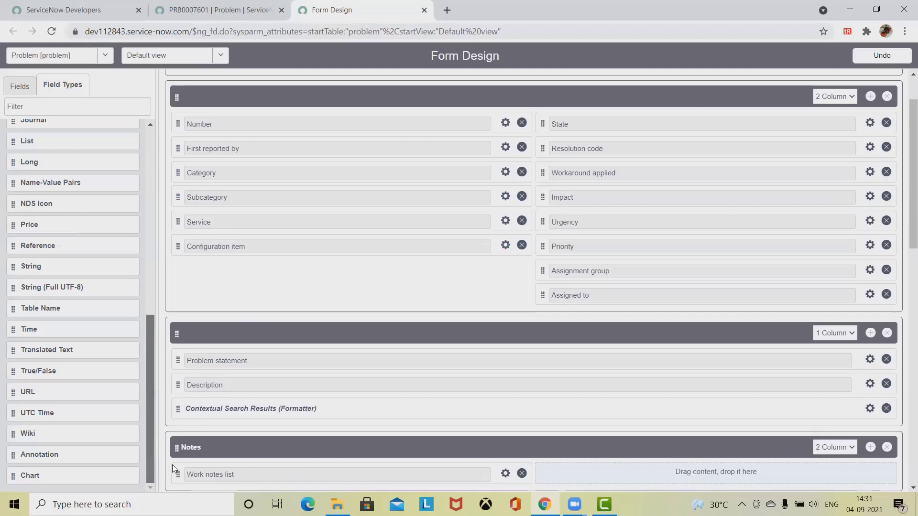